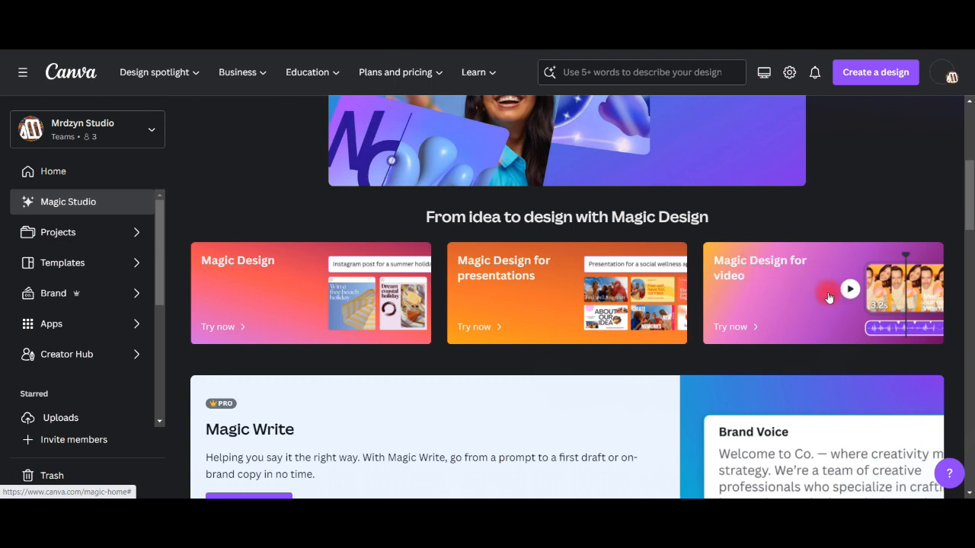
Step: Look through the AI tools offered in Magic Studio, from Magic Design to Text to Video and Text to Image
{"action": "left_click", "coordinate": [77, 202]}
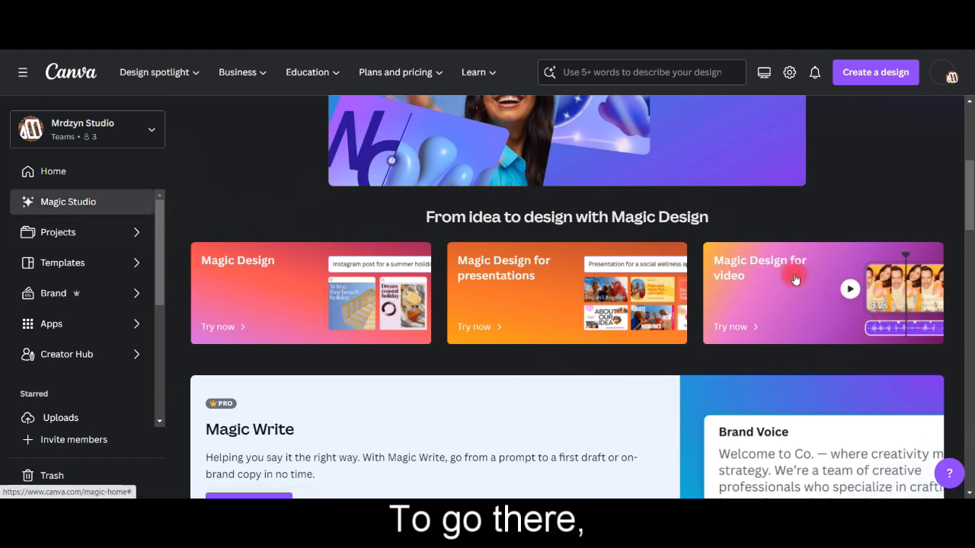
{"action": "scroll", "coordinate": [686, 362], "scroll_direction": "up", "scroll_amount": 3}
{"action": "scroll", "coordinate": [687, 361], "scroll_direction": "down", "scroll_amount": 4}
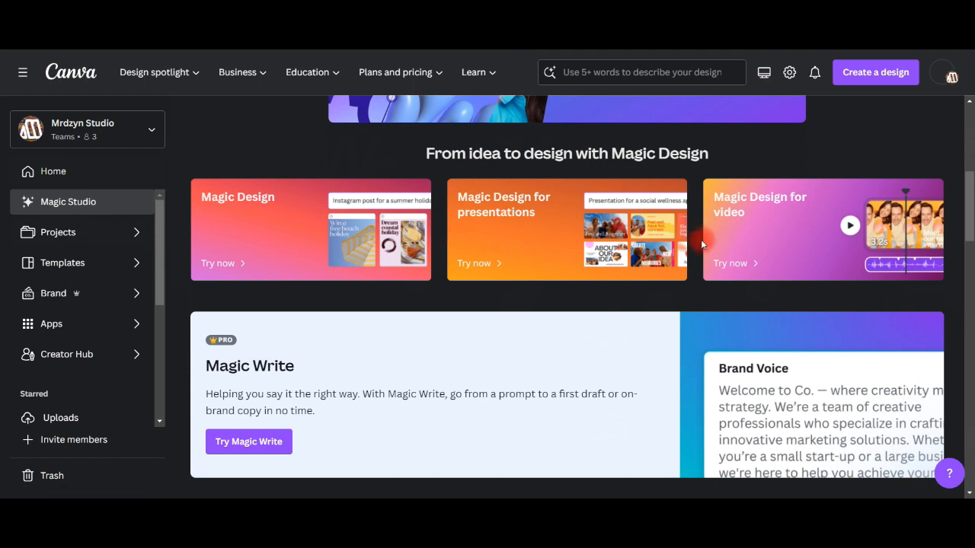
{"action": "scroll", "coordinate": [830, 259], "scroll_direction": "down", "scroll_amount": 1}
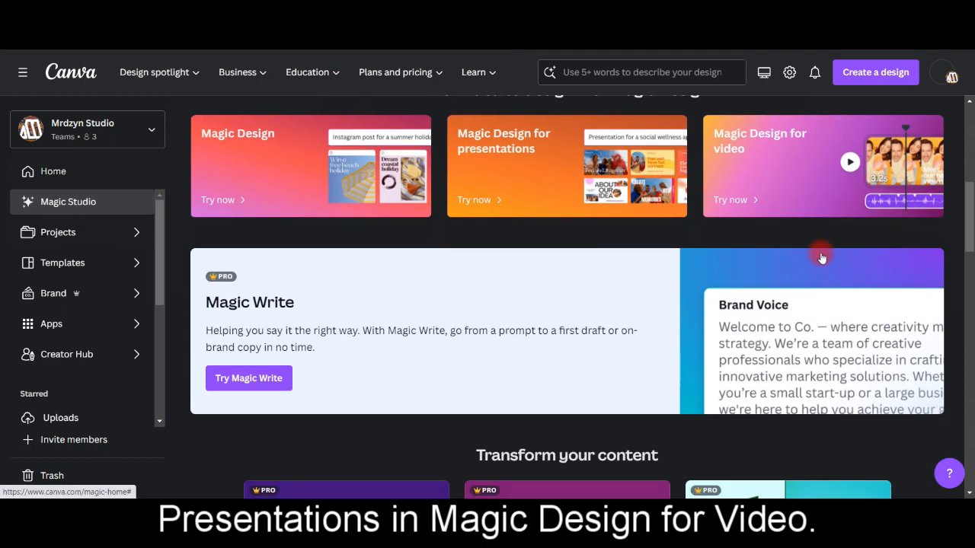
{"action": "scroll", "coordinate": [679, 342], "scroll_direction": "down", "scroll_amount": 1}
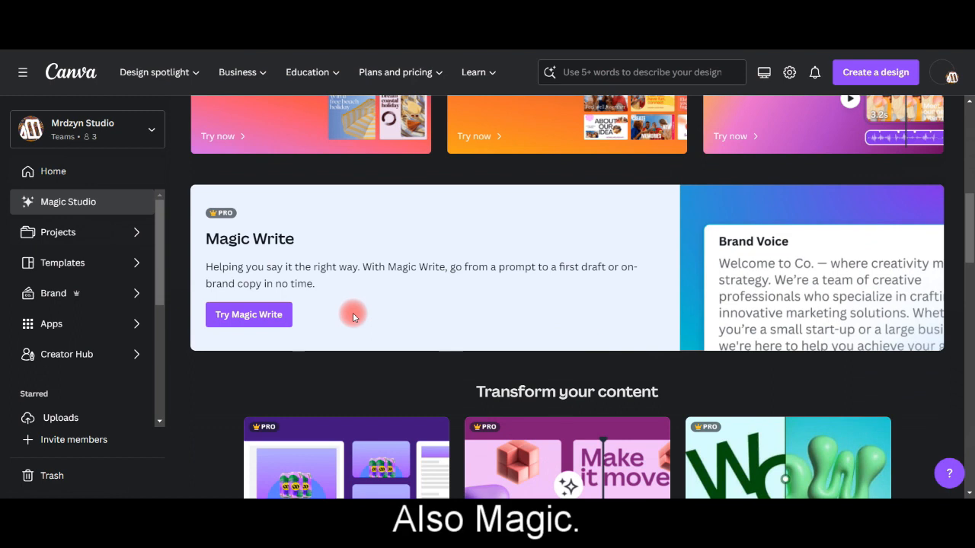
{"action": "scroll", "coordinate": [417, 298], "scroll_direction": "down", "scroll_amount": 2}
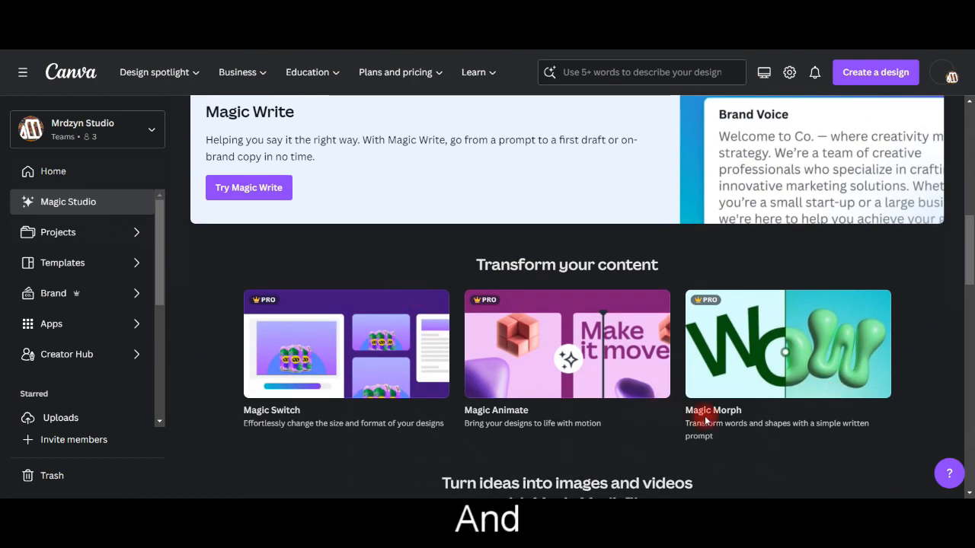
{"action": "scroll", "coordinate": [456, 386], "scroll_direction": "down", "scroll_amount": 1}
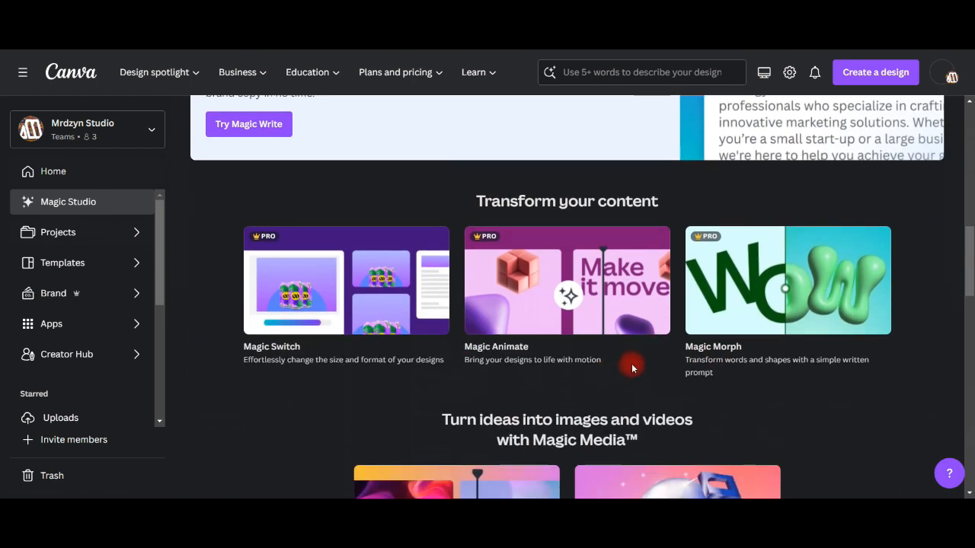
{"action": "scroll", "coordinate": [788, 333], "scroll_direction": "down", "scroll_amount": 4}
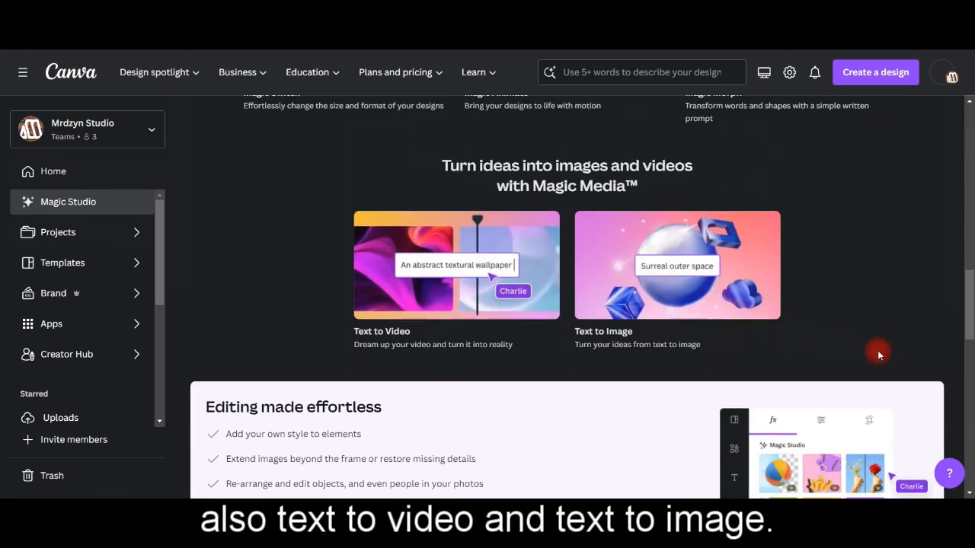
{"action": "scroll", "coordinate": [877, 350], "scroll_direction": "up", "scroll_amount": 7}
{"action": "scroll", "coordinate": [874, 349], "scroll_direction": "up", "scroll_amount": 3}
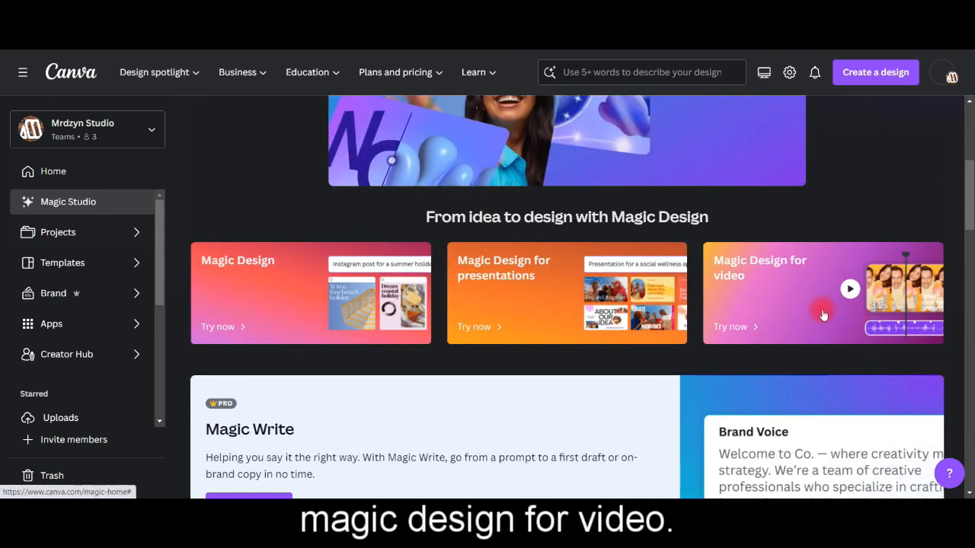
Step: Start Magic Design for Video and select the three house photos as its source files
{"action": "left_click", "coordinate": [822, 312]}
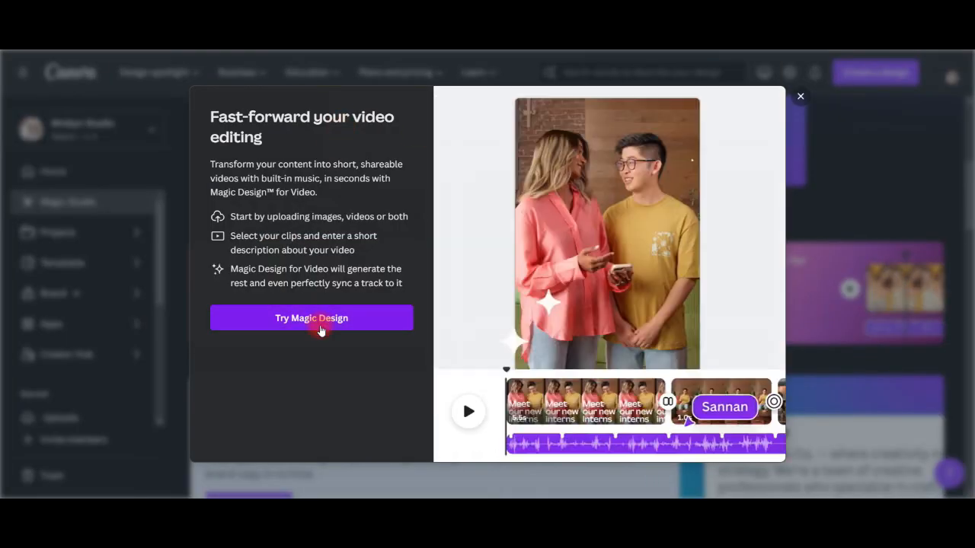
{"action": "left_click", "coordinate": [318, 325]}
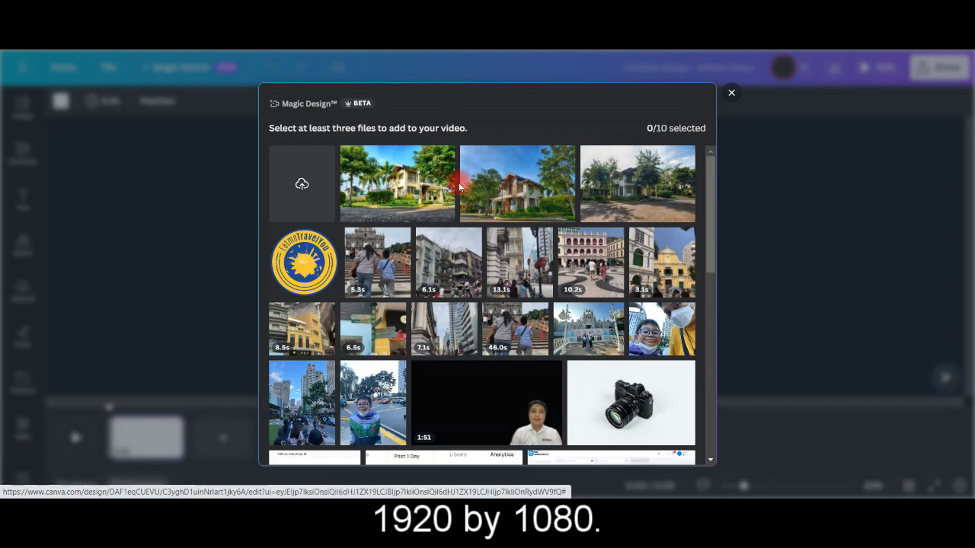
{"action": "mouse_move", "coordinate": [444, 185]}
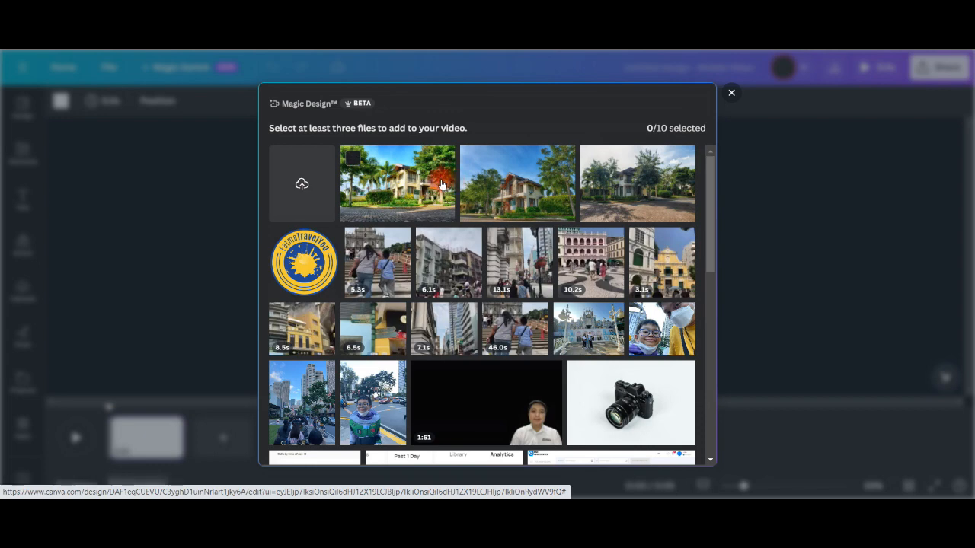
{"action": "left_click", "coordinate": [403, 189]}
{"action": "left_click", "coordinate": [537, 198]}
{"action": "left_click", "coordinate": [657, 194]}
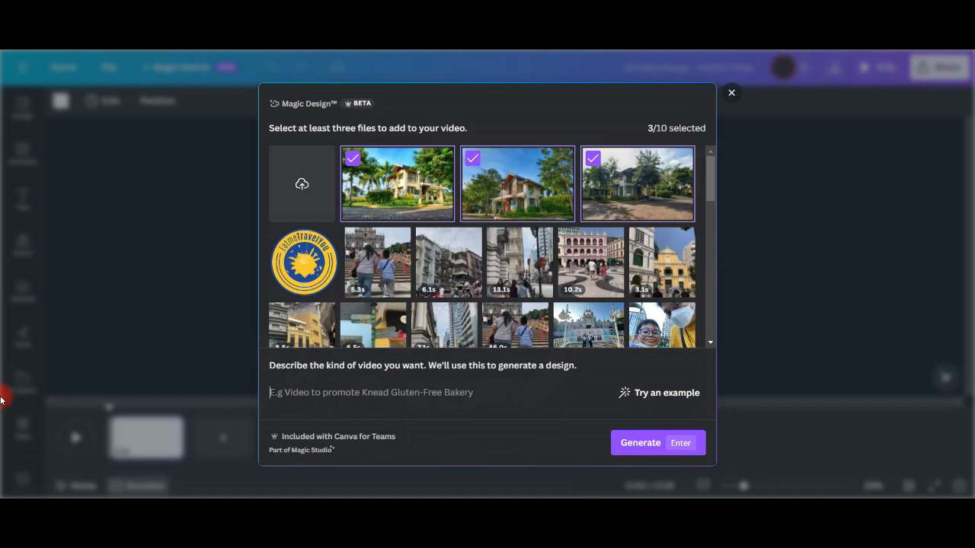
Step: Generate the video from the description "Video to promote Pramana Residential Park, the Philippines first residential park in Sta Rosa, Laguna"
{"action": "type", "text": "Video"}
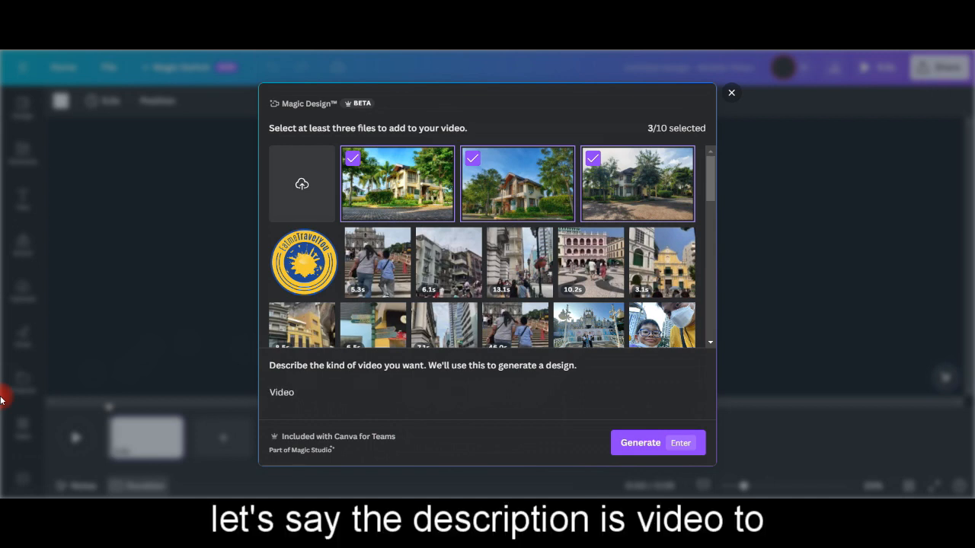
{"action": "type", "text": " to promote Pramana Residential Park, the Philippines first residen"}
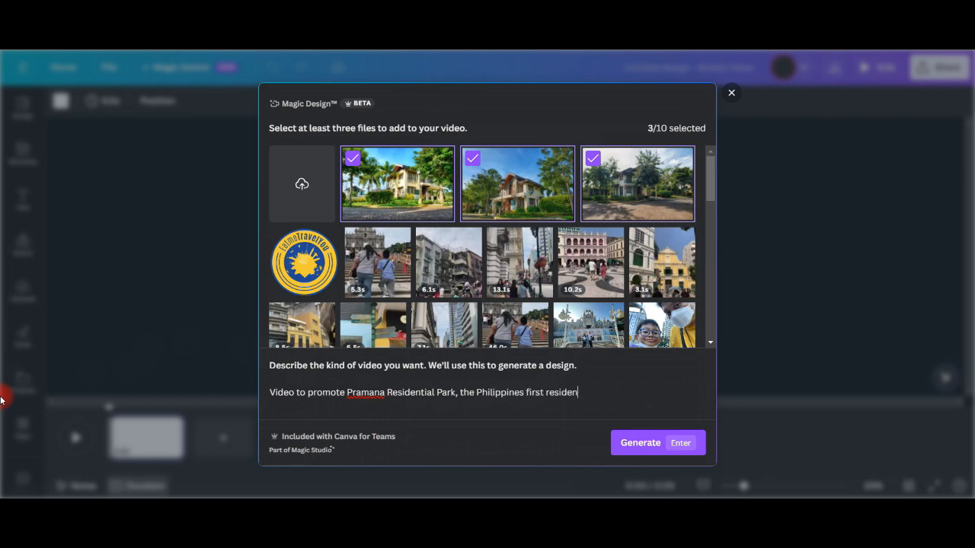
{"action": "type", "text": "tial park "}
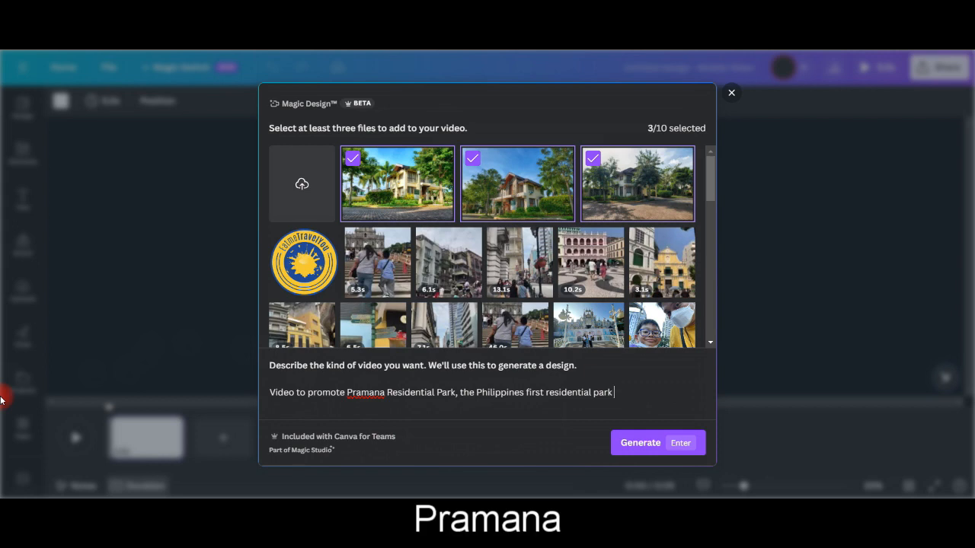
{"action": "type", "text": "in Sta Rosa"}
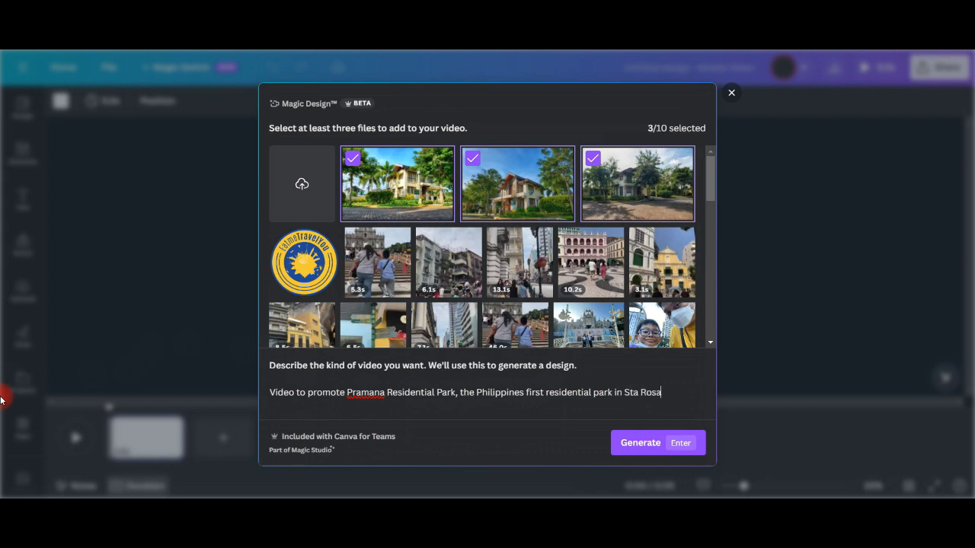
{"action": "type", "text": ", Lagun"}
{"action": "left_click", "coordinate": [647, 443]}
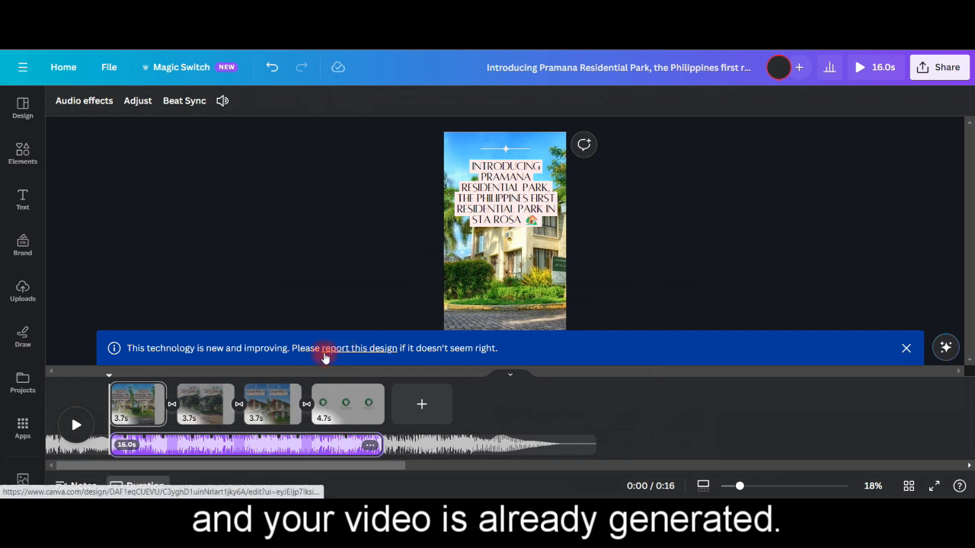
Step: Dismiss the notice about the new technology and preview the generated video in full, closing the preview at the end
{"action": "left_click", "coordinate": [905, 349]}
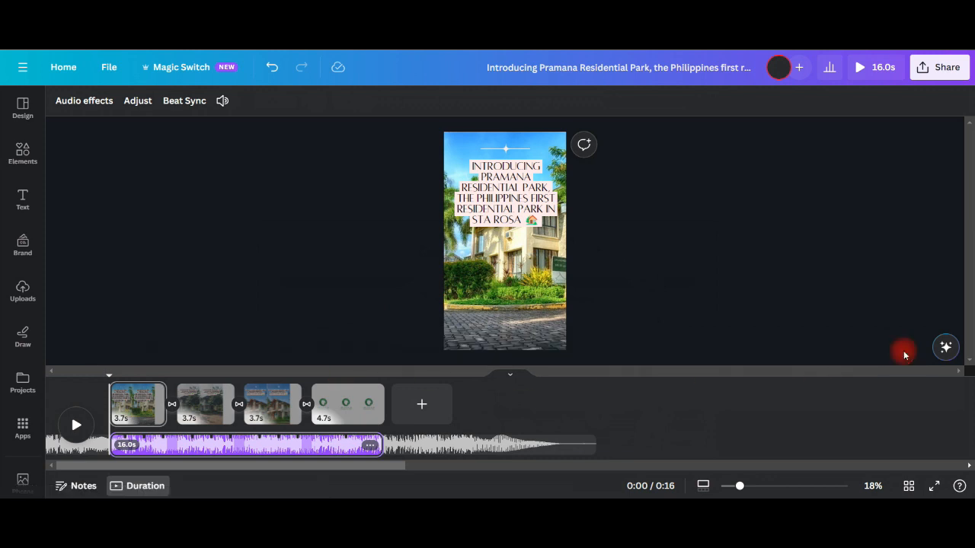
{"action": "left_click", "coordinate": [865, 75]}
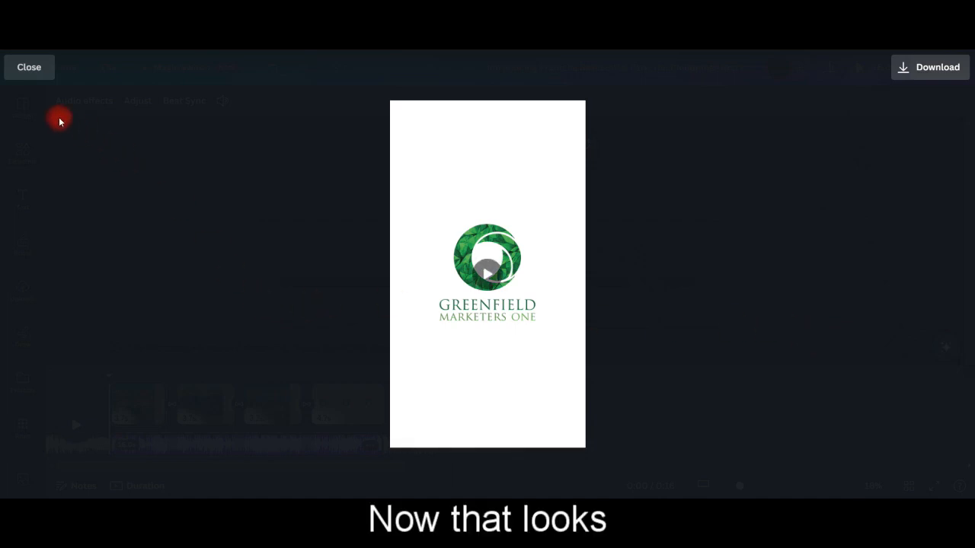
{"action": "left_click", "coordinate": [24, 70]}
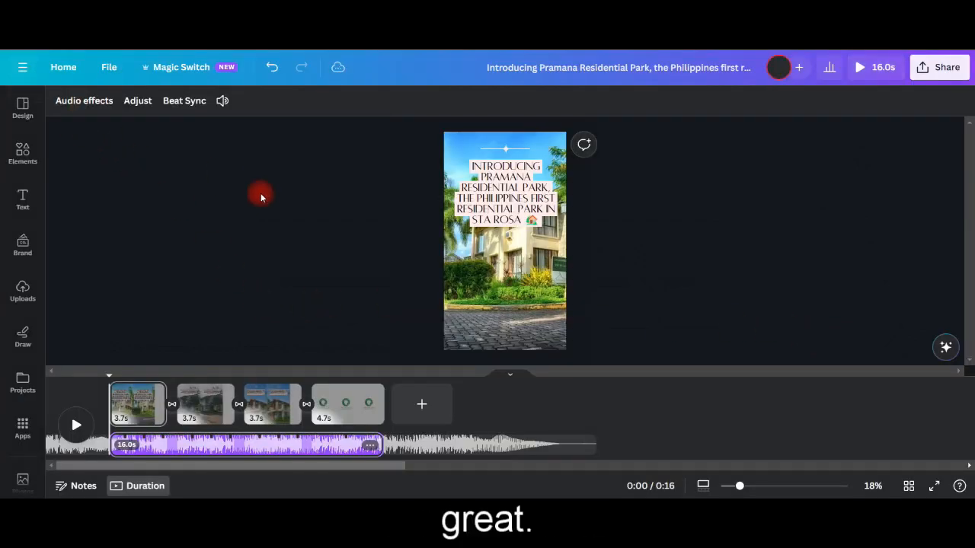
Step: Inspect the editable parts of the video: the logo on the last page and the caption text on the third page
{"action": "left_click", "coordinate": [353, 412]}
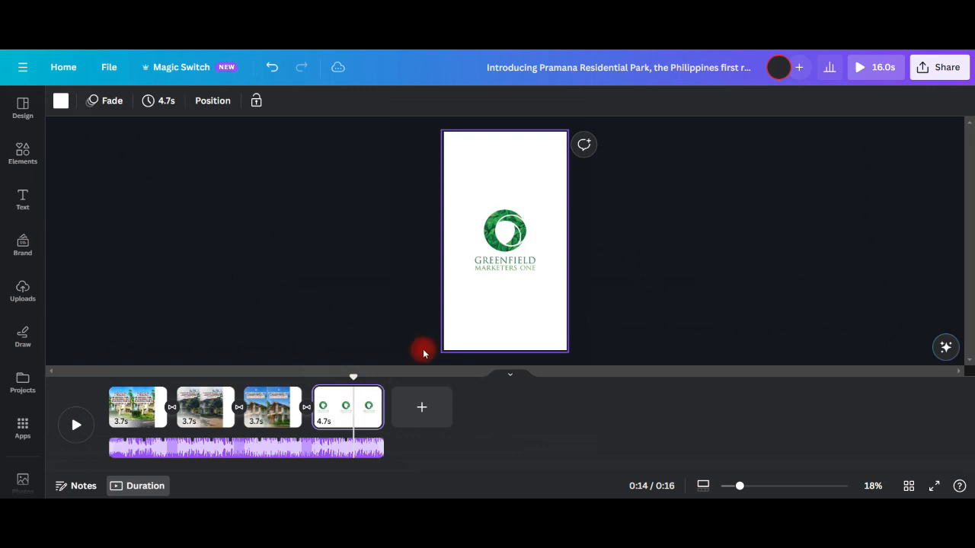
{"action": "left_click", "coordinate": [493, 238]}
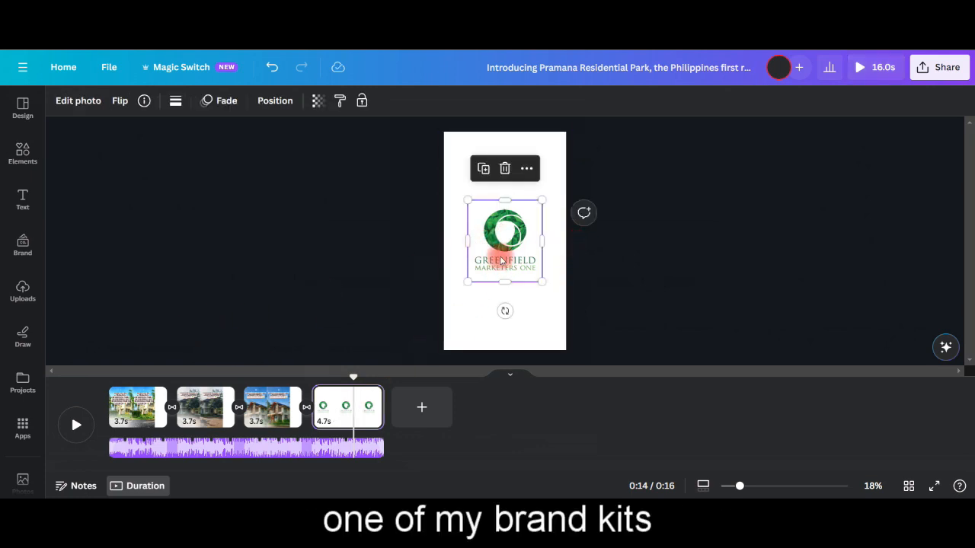
{"action": "left_click", "coordinate": [530, 169]}
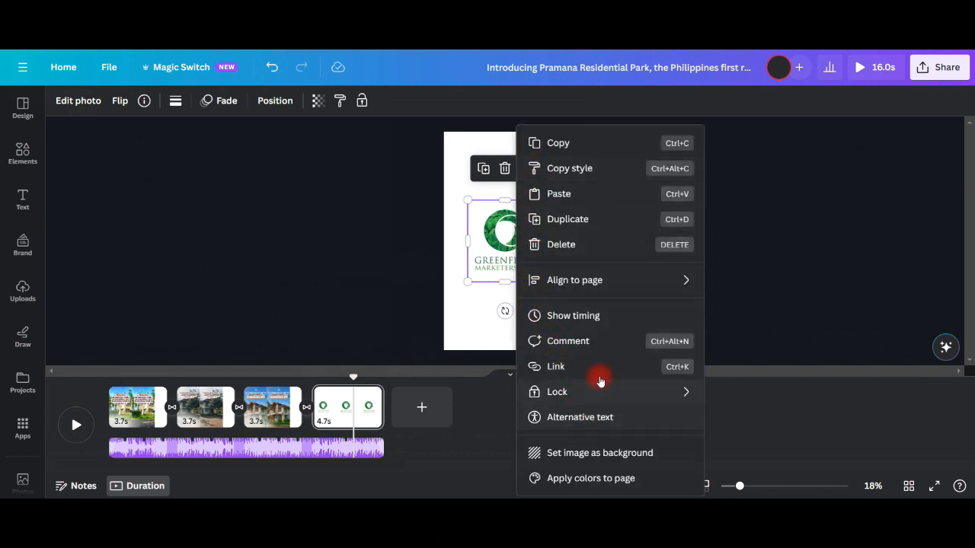
{"action": "left_click", "coordinate": [275, 413]}
{"action": "left_click", "coordinate": [511, 181]}
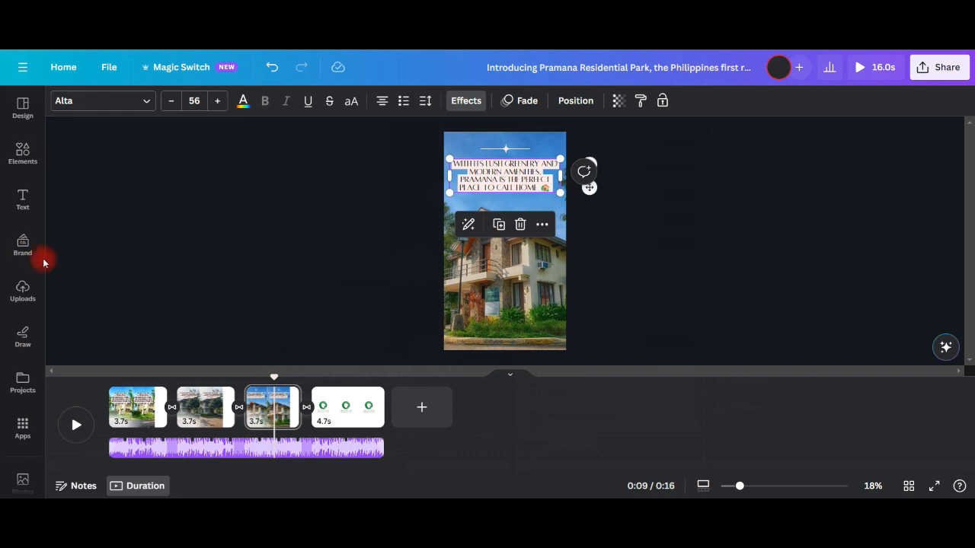
Step: Replace the logo on the video's last page with the GDC_Vertical.png logo from the GDC brand kit
{"action": "left_click", "coordinate": [351, 418]}
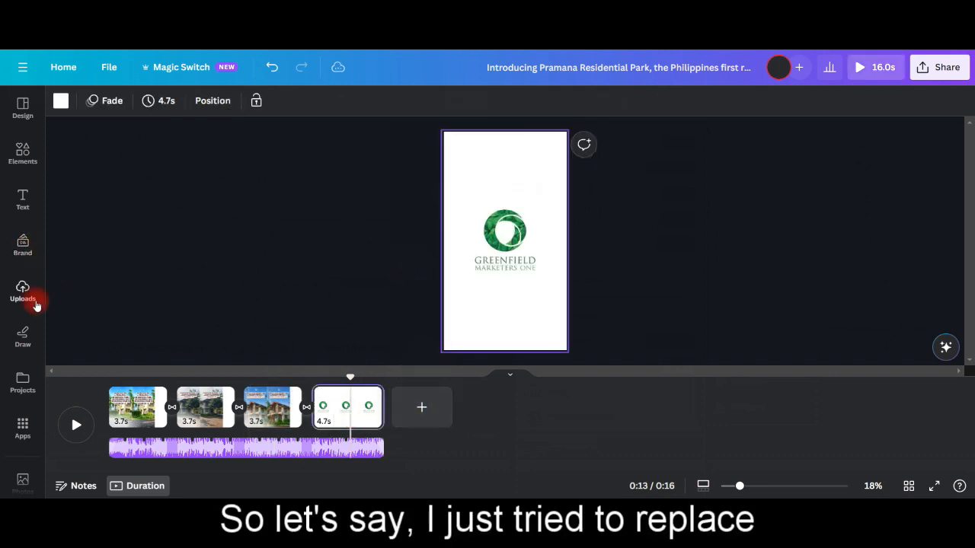
{"action": "left_click", "coordinate": [23, 244]}
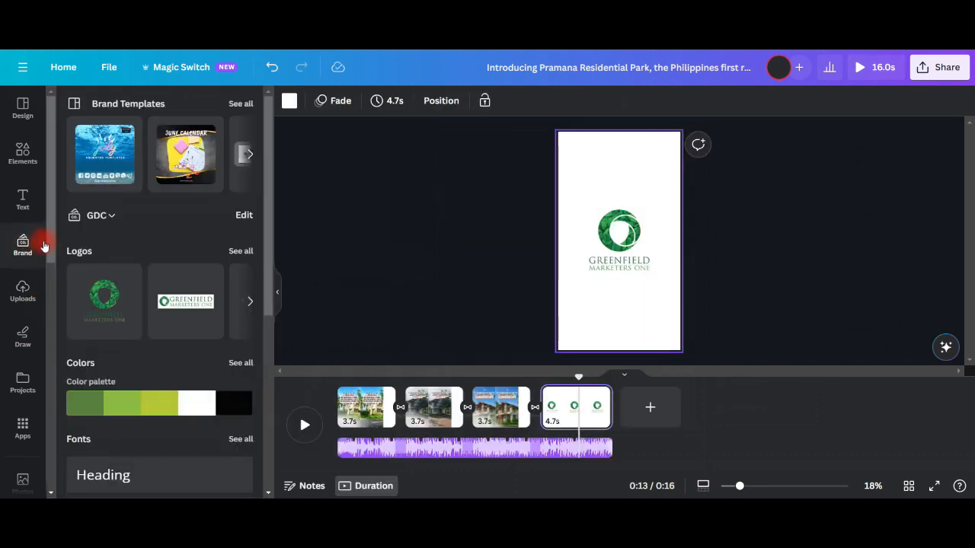
{"action": "left_click", "coordinate": [241, 251]}
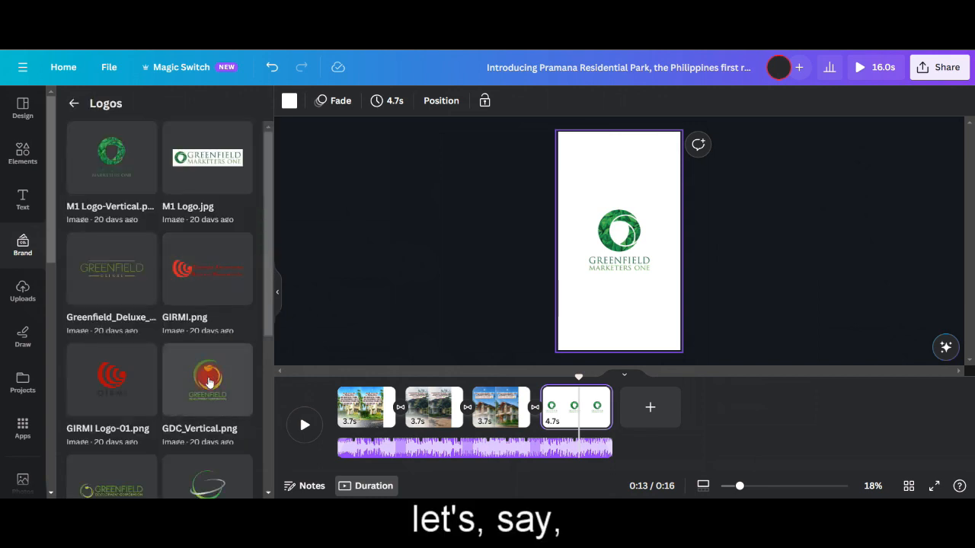
{"action": "left_click_drag", "start_coordinate": [210, 380], "coordinate": [610, 251]}
{"action": "left_click", "coordinate": [485, 282]}
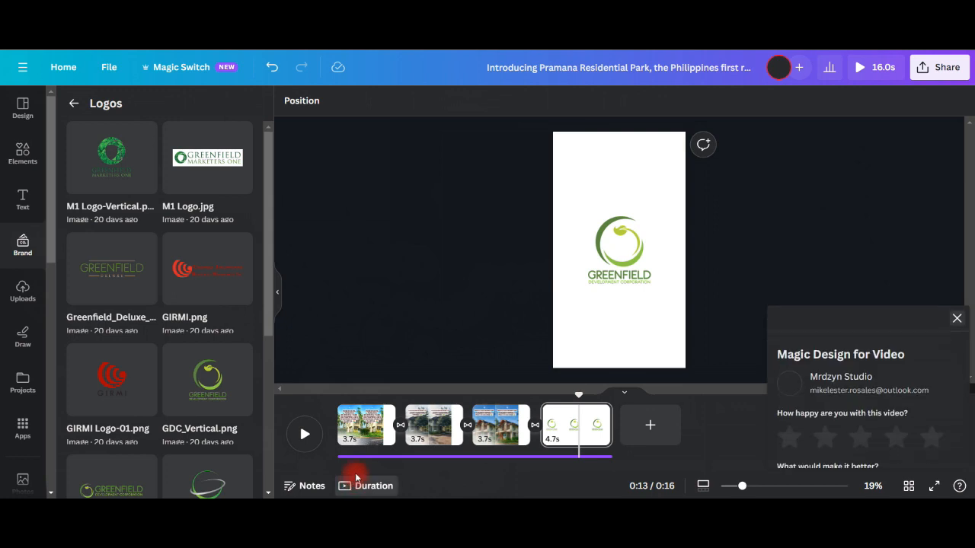
Step: Examine the video's download settings, including the quality setting and the available file types
{"action": "left_click", "coordinate": [938, 67]}
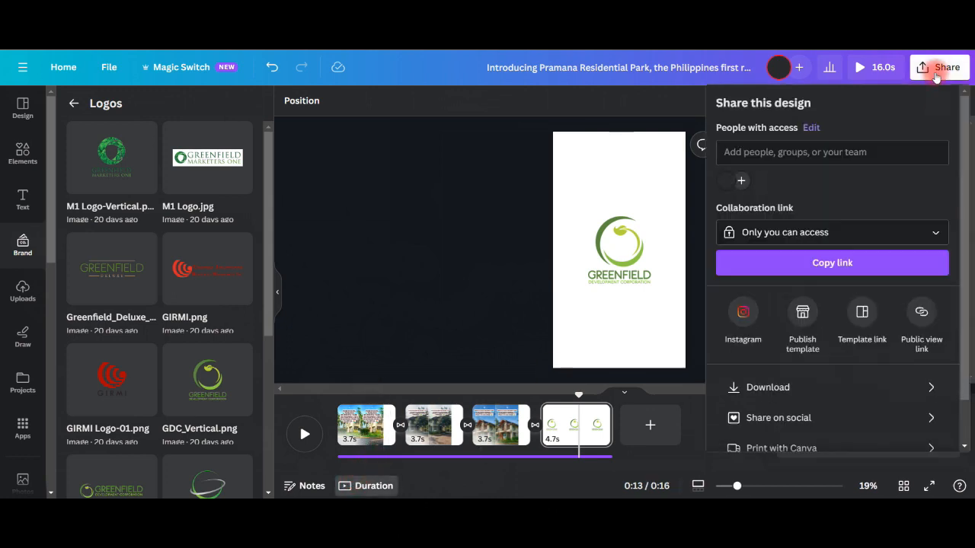
{"action": "scroll", "coordinate": [807, 401], "scroll_direction": "down", "scroll_amount": 2}
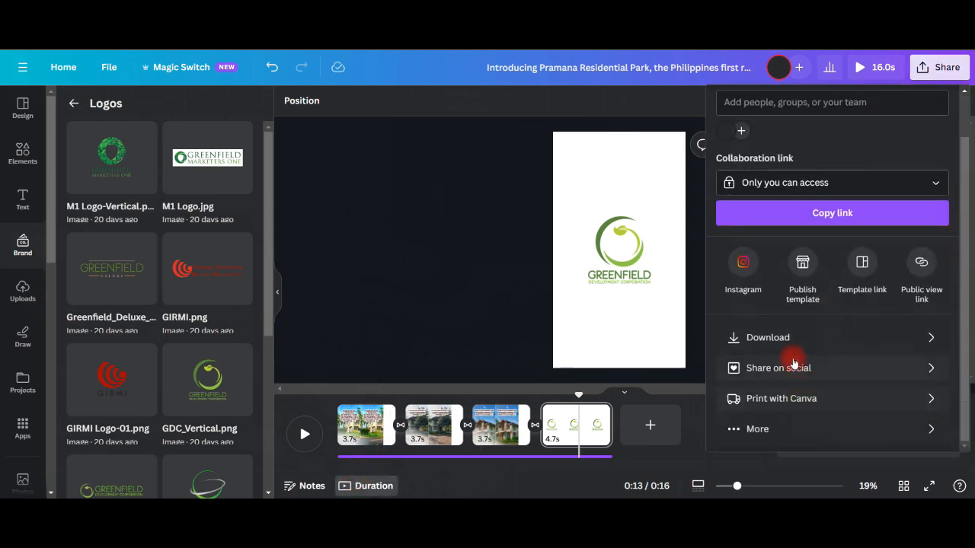
{"action": "left_click", "coordinate": [937, 343]}
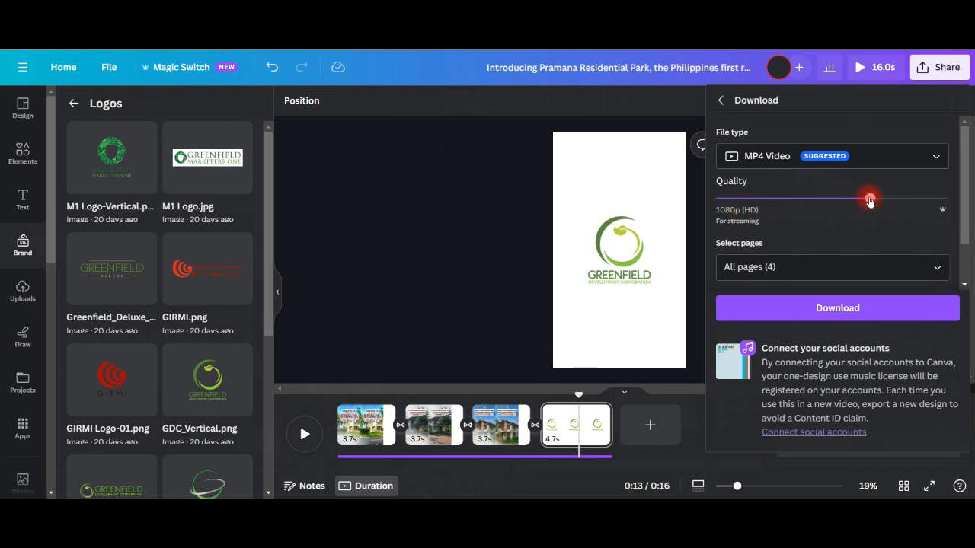
{"action": "mouse_move", "coordinate": [870, 200]}
{"action": "left_mouse_down"}
{"action": "mouse_move", "coordinate": [947, 198]}
{"action": "mouse_move", "coordinate": [882, 202]}
{"action": "left_mouse_up"}
{"action": "left_click", "coordinate": [868, 158]}
{"action": "scroll", "coordinate": [833, 279], "scroll_direction": "down", "scroll_amount": 1}
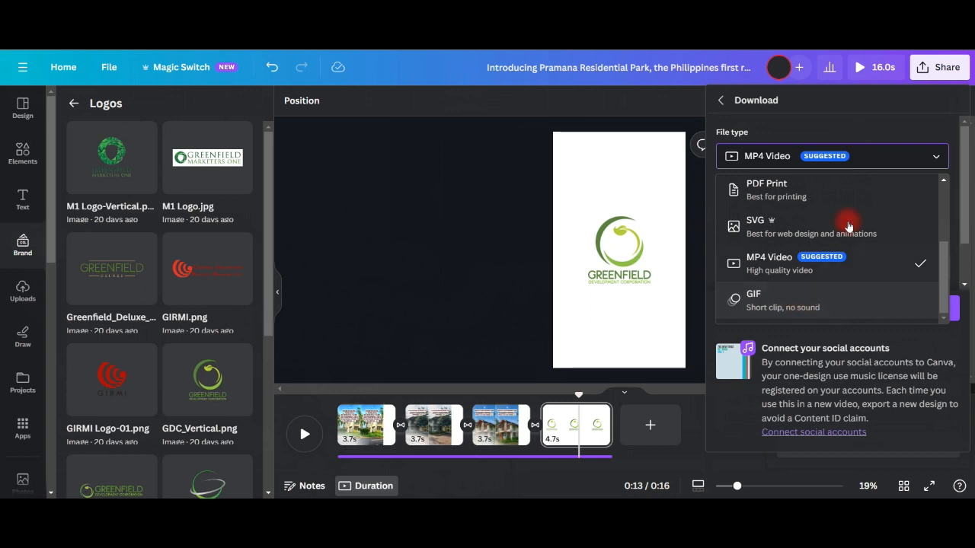
{"action": "left_click", "coordinate": [878, 160]}
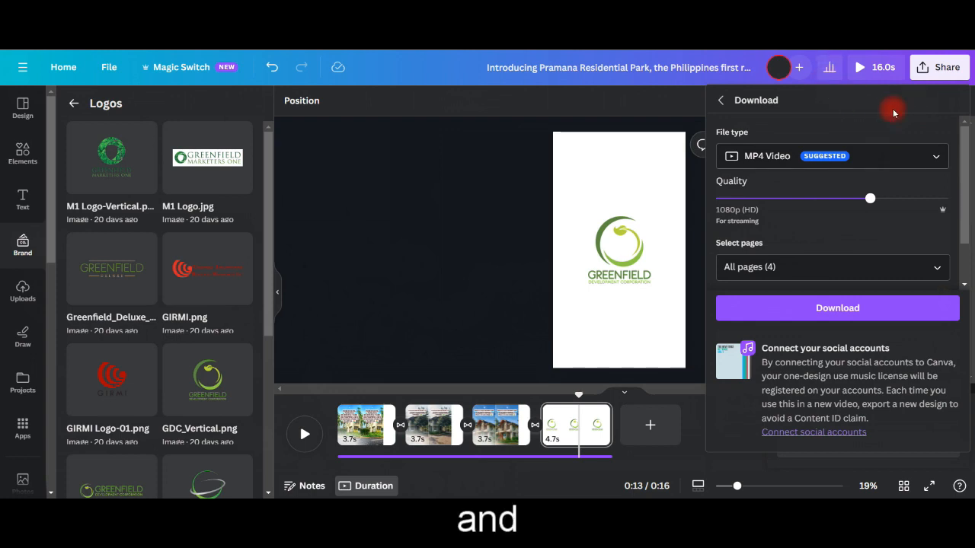
Step: Examine the design's sharing options and the access levels available for its collaboration link
{"action": "left_click", "coordinate": [940, 67]}
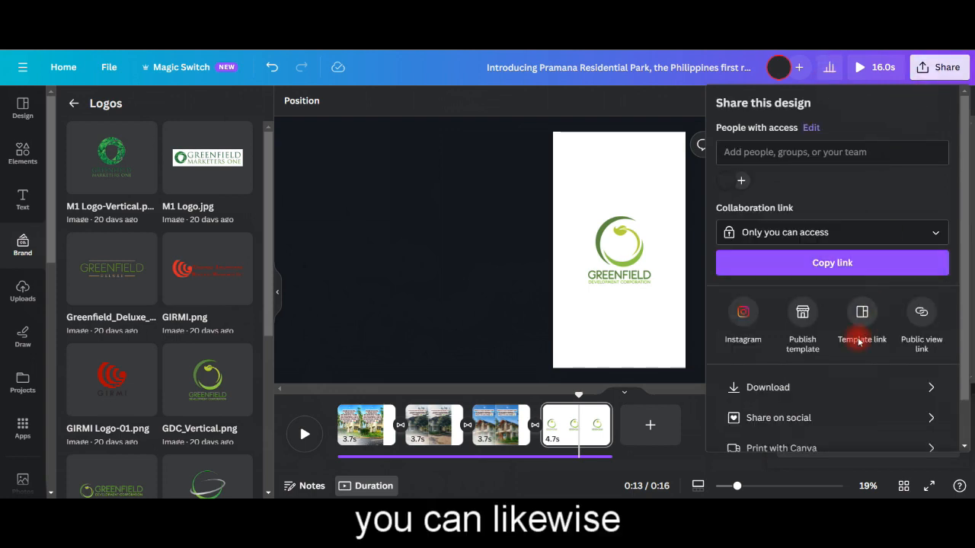
{"action": "scroll", "coordinate": [854, 348], "scroll_direction": "down", "scroll_amount": 1}
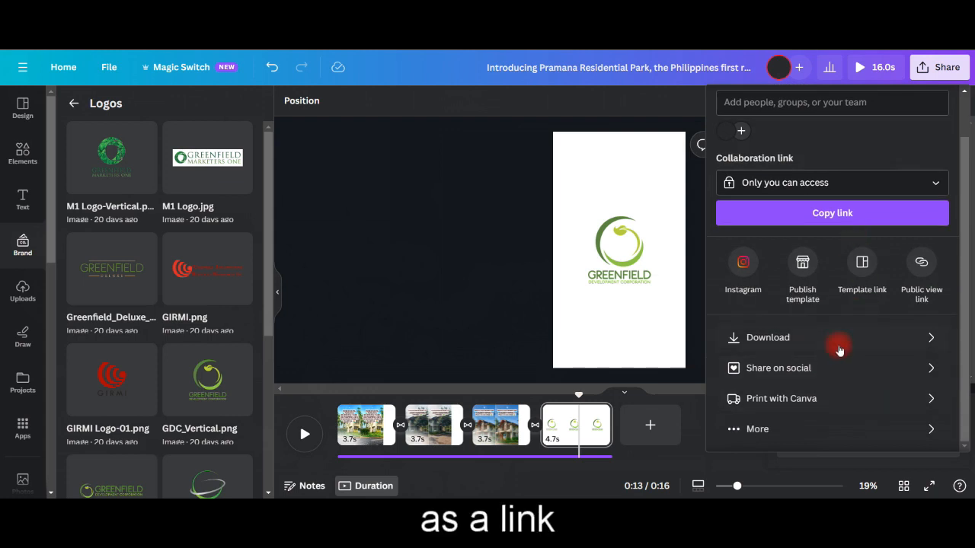
{"action": "scroll", "coordinate": [837, 345], "scroll_direction": "up", "scroll_amount": 1}
{"action": "left_click", "coordinate": [942, 240]}
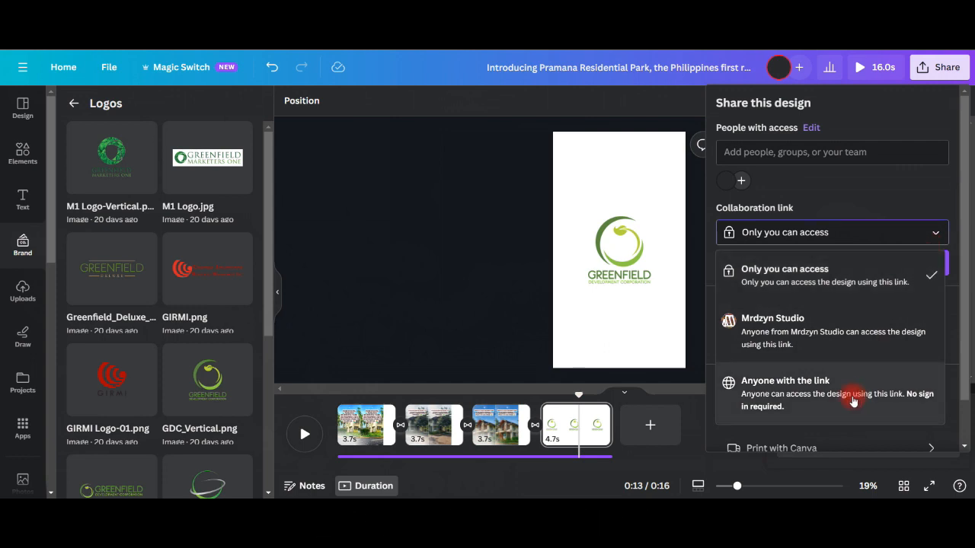
{"action": "left_click", "coordinate": [939, 232]}
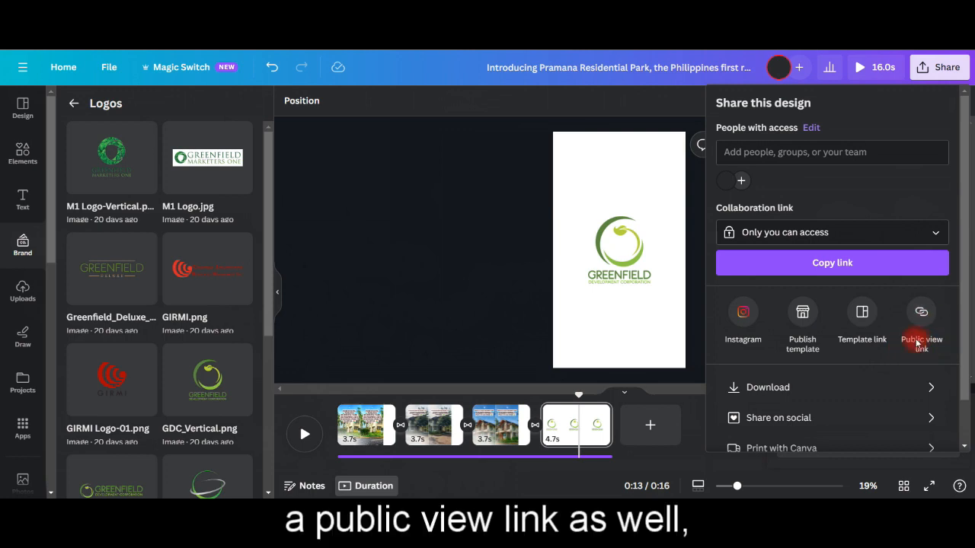
Step: Browse the full list of publishing options through the Social and Save sections
{"action": "scroll", "coordinate": [891, 396], "scroll_direction": "down", "scroll_amount": 1}
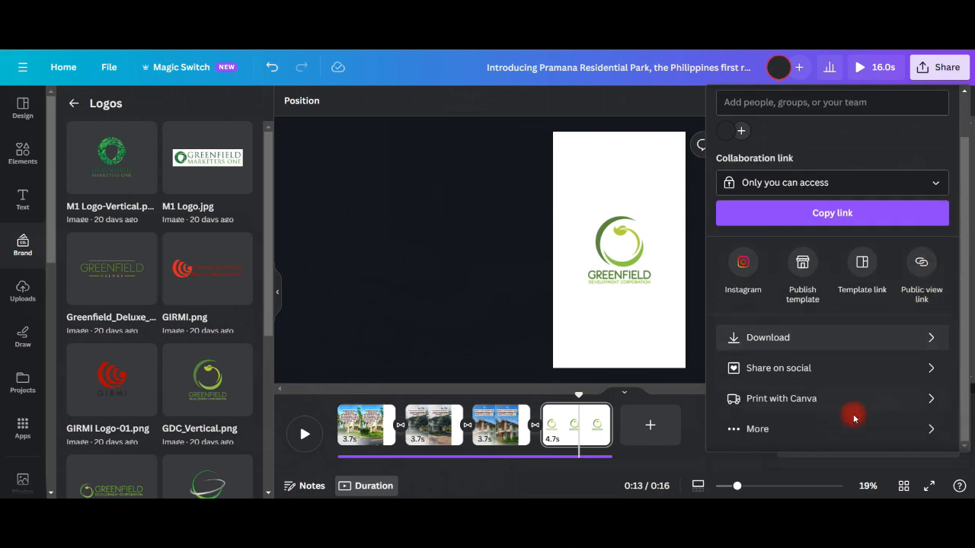
{"action": "left_click", "coordinate": [761, 431]}
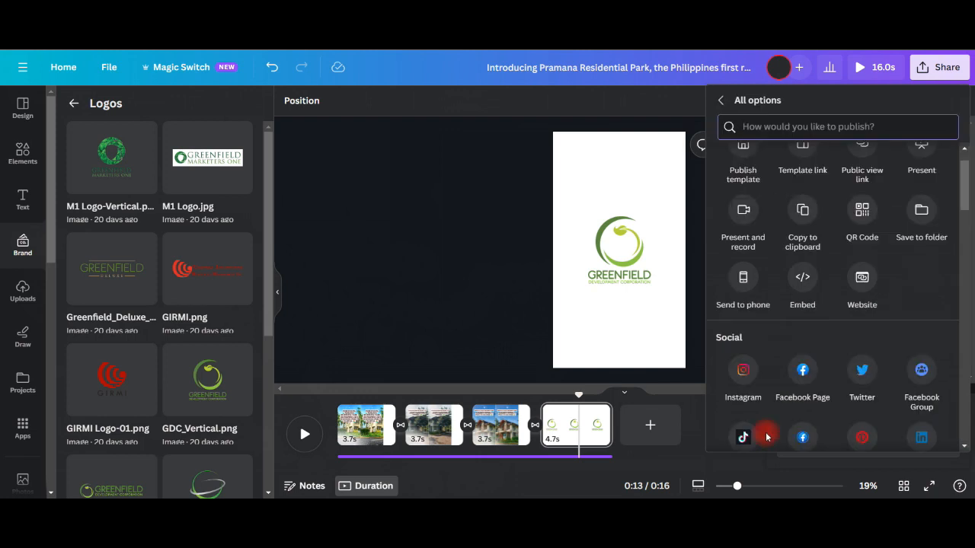
{"action": "scroll", "coordinate": [952, 385], "scroll_direction": "down", "scroll_amount": 2}
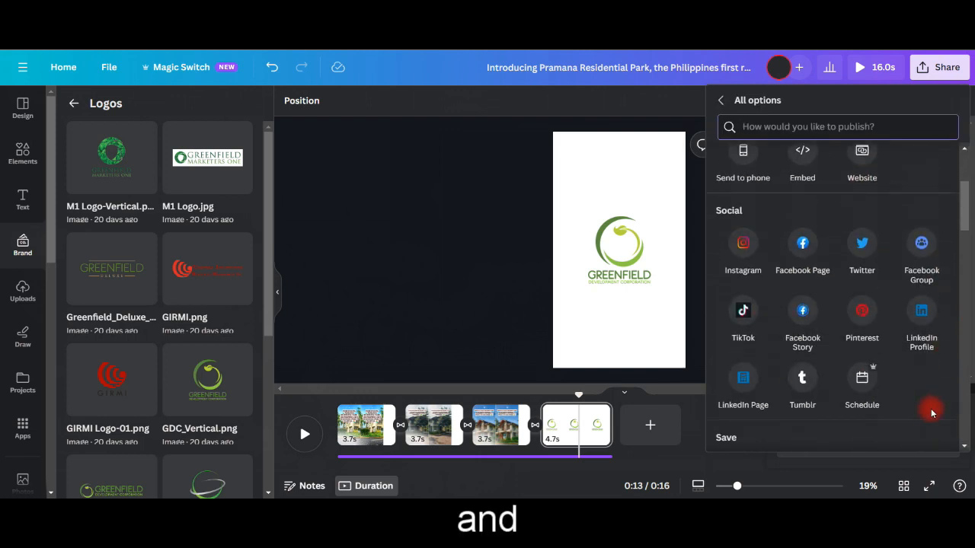
{"action": "scroll", "coordinate": [932, 409], "scroll_direction": "down", "scroll_amount": 1}
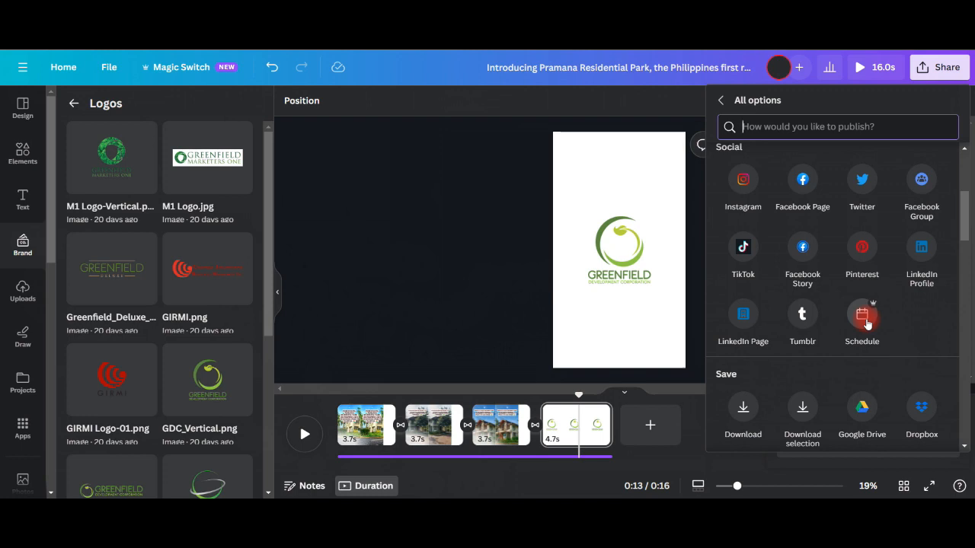
Step: Examine how to schedule the video as a social post, including its date and the connected channels, and close the scheduler without scheduling
{"action": "left_click", "coordinate": [863, 318]}
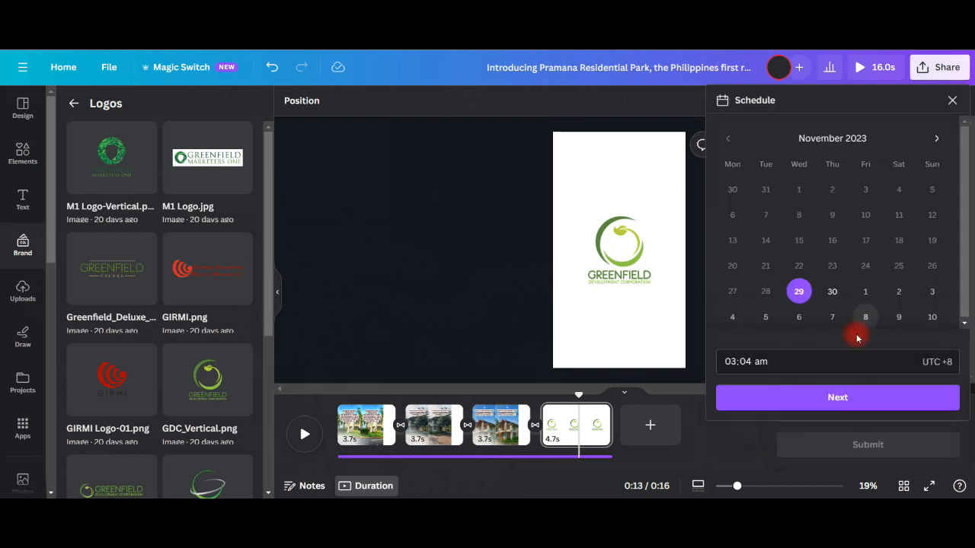
{"action": "left_click", "coordinate": [877, 397]}
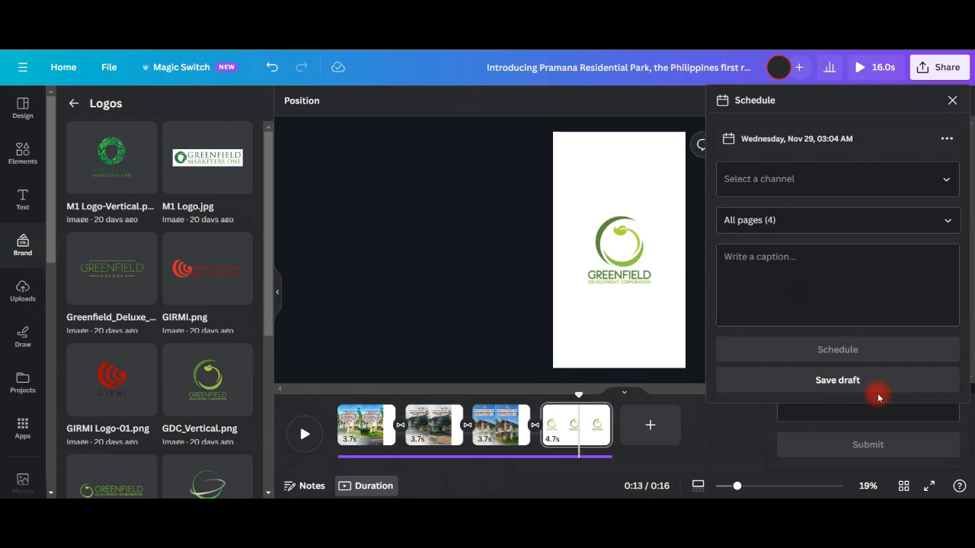
{"action": "left_click", "coordinate": [833, 178]}
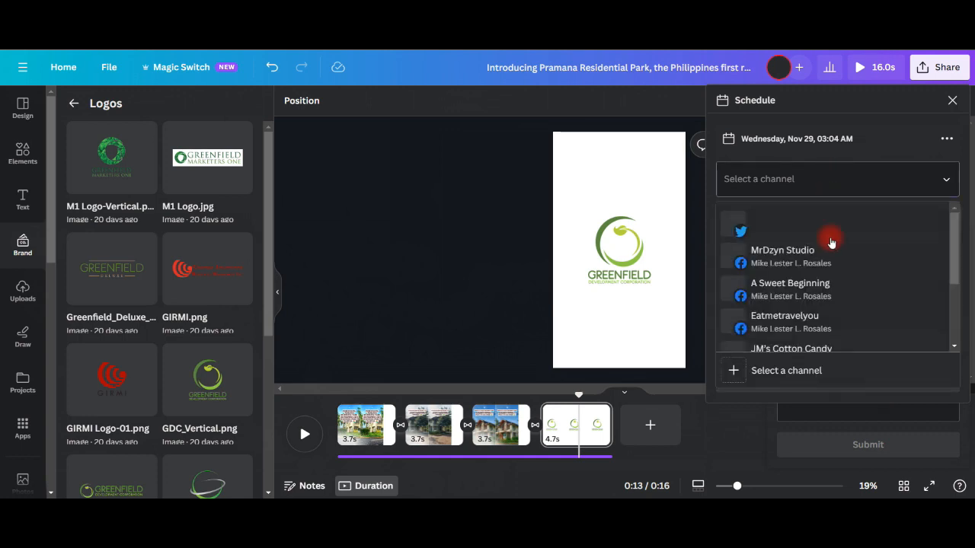
{"action": "scroll", "coordinate": [811, 329], "scroll_direction": "down", "scroll_amount": 3}
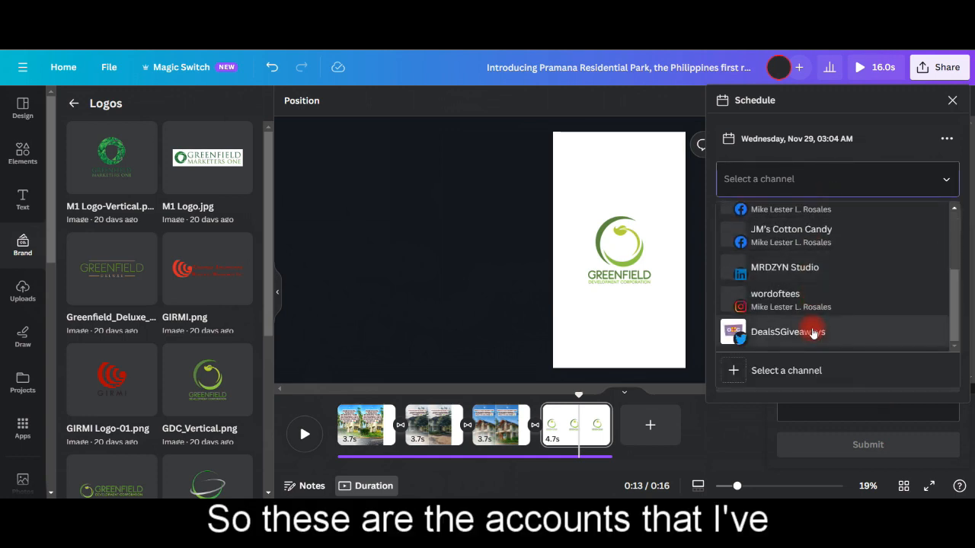
{"action": "scroll", "coordinate": [870, 329], "scroll_direction": "up", "scroll_amount": 3}
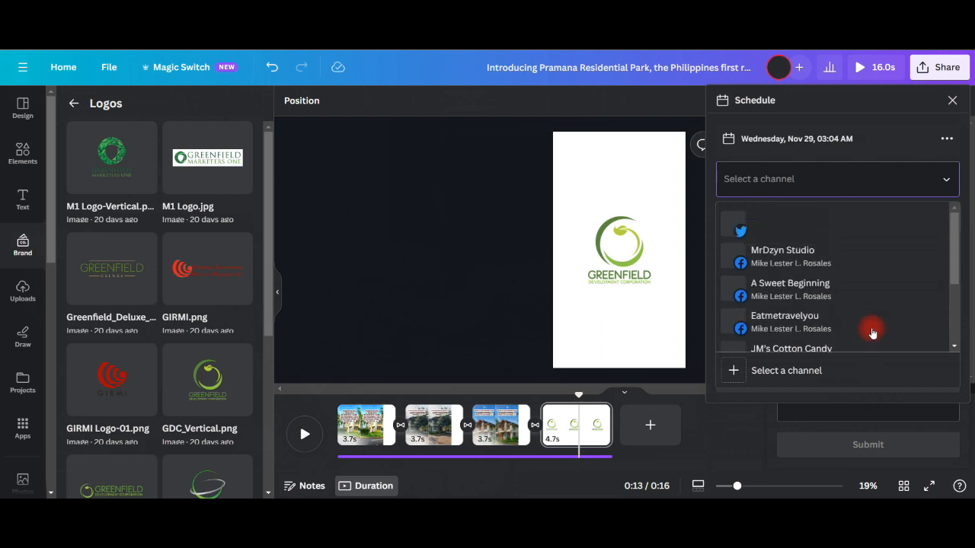
{"action": "left_click", "coordinate": [881, 178]}
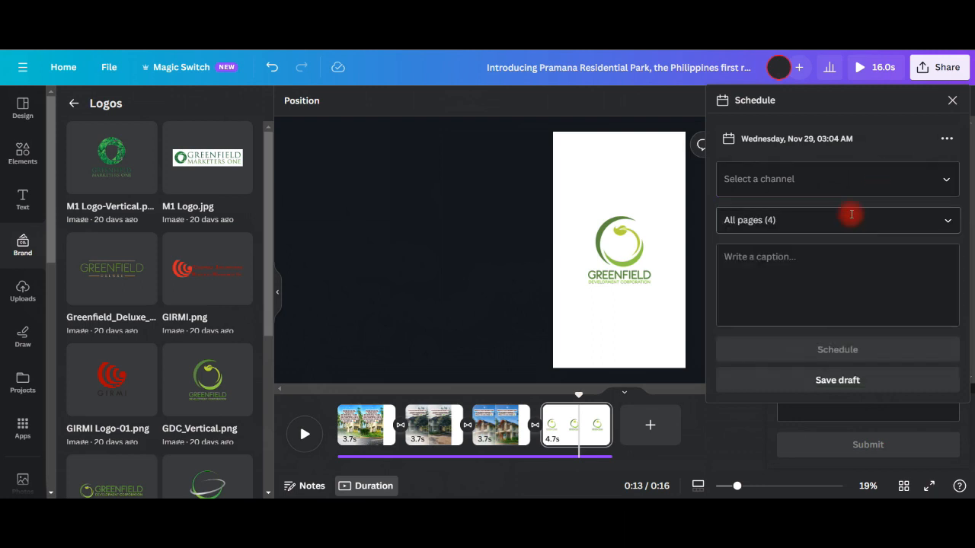
{"action": "left_click", "coordinate": [815, 185]}
{"action": "left_click", "coordinate": [819, 187]}
{"action": "left_click", "coordinate": [739, 141]}
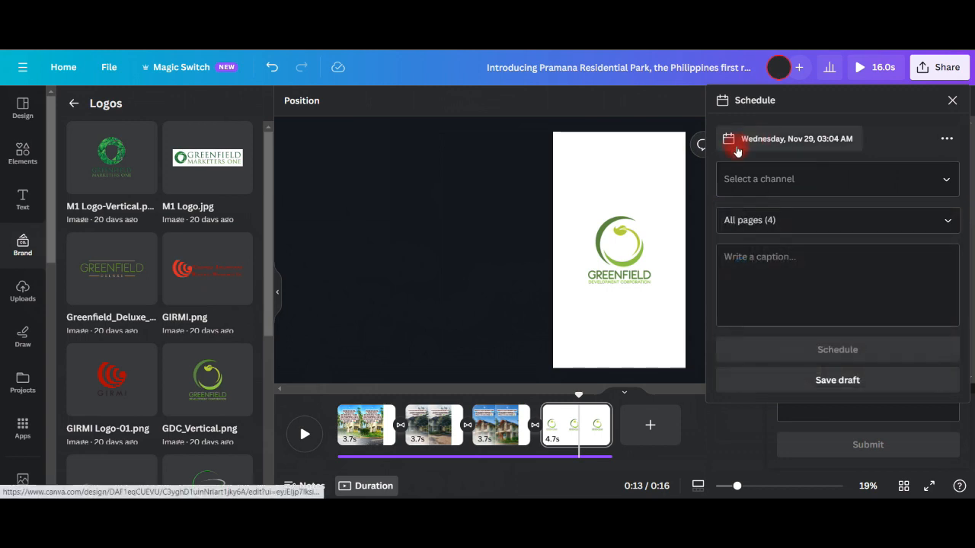
{"action": "left_click", "coordinate": [950, 101]}
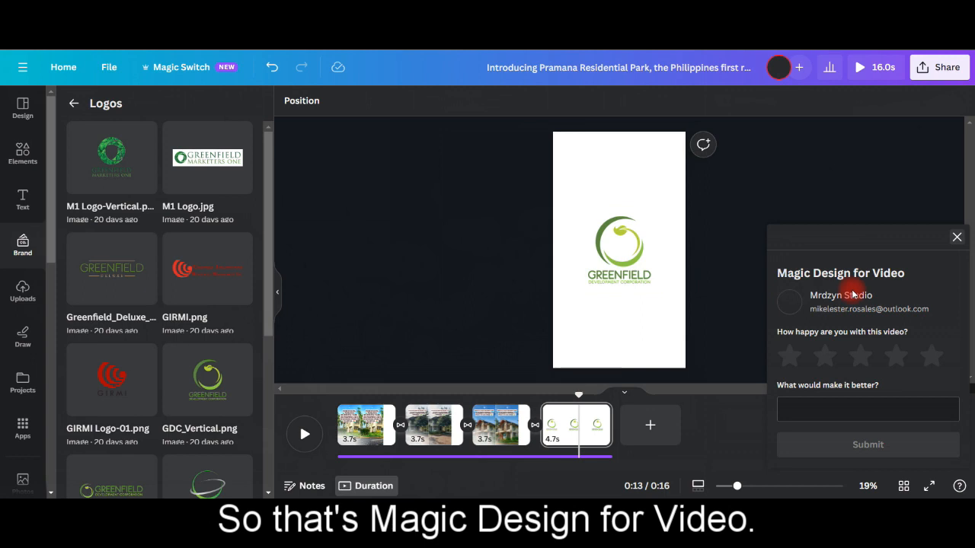
Step: Rate the Magic Design video five stars and start the answer on what would make it better
{"action": "left_click", "coordinate": [933, 357]}
{"action": "left_click", "coordinate": [929, 406]}
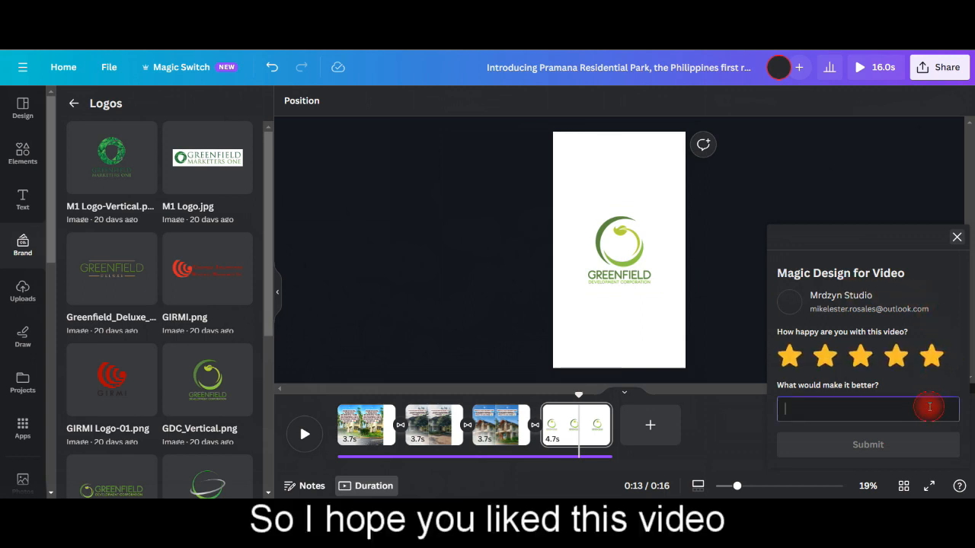